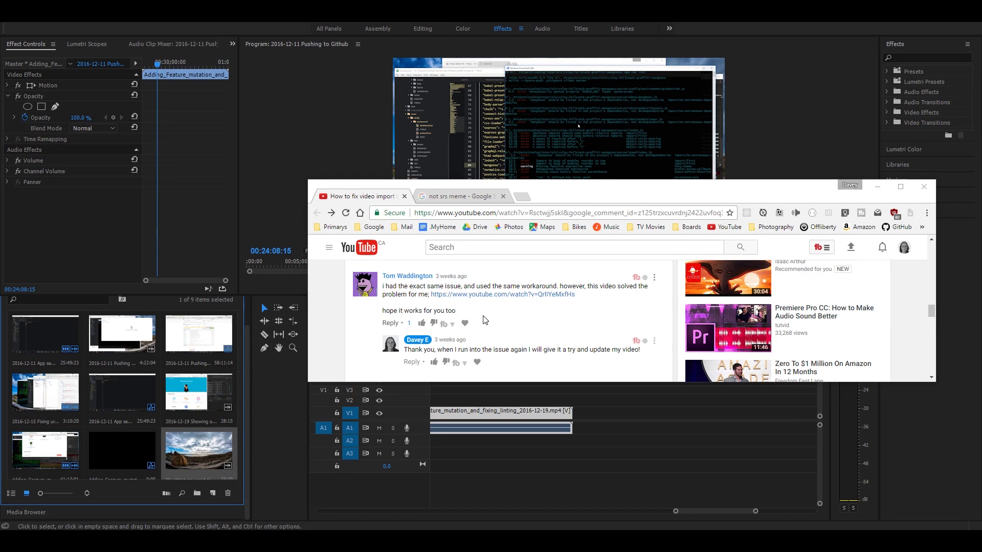
# Minimize the YouTube browser window to expose Premiere's program monitor and timeline.
pyautogui.click(878, 187)
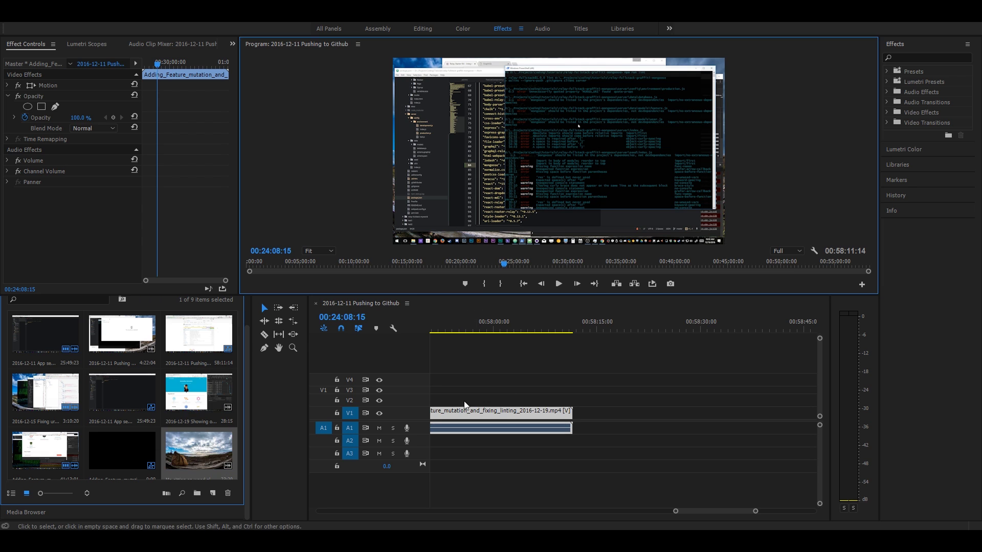
# Target V1 and add 'Me sitting on wood planks 4K.mp4' after the existing clip.
pyautogui.moveTo(195, 452); pyautogui.dragTo(467, 403)
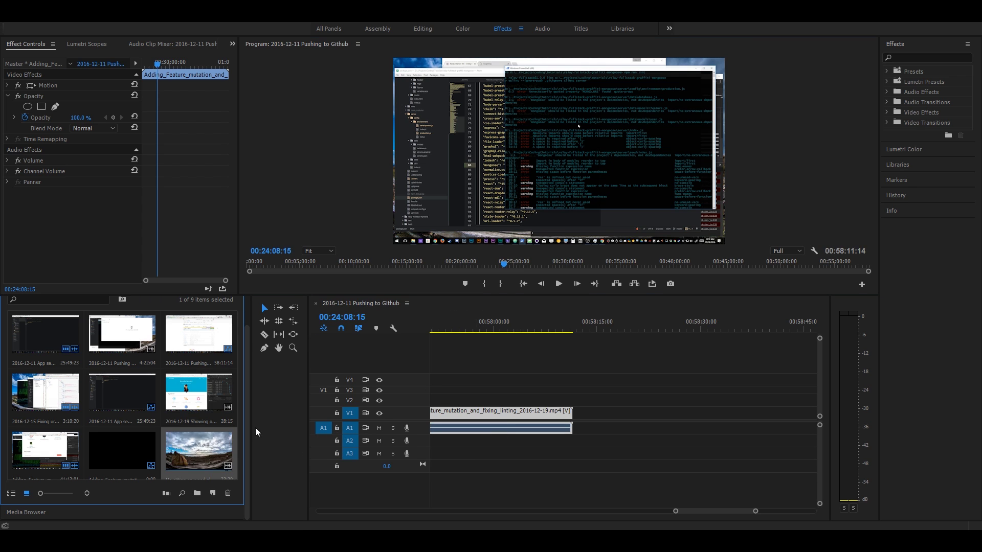
pyautogui.moveTo(321, 391); pyautogui.dragTo(322, 401)
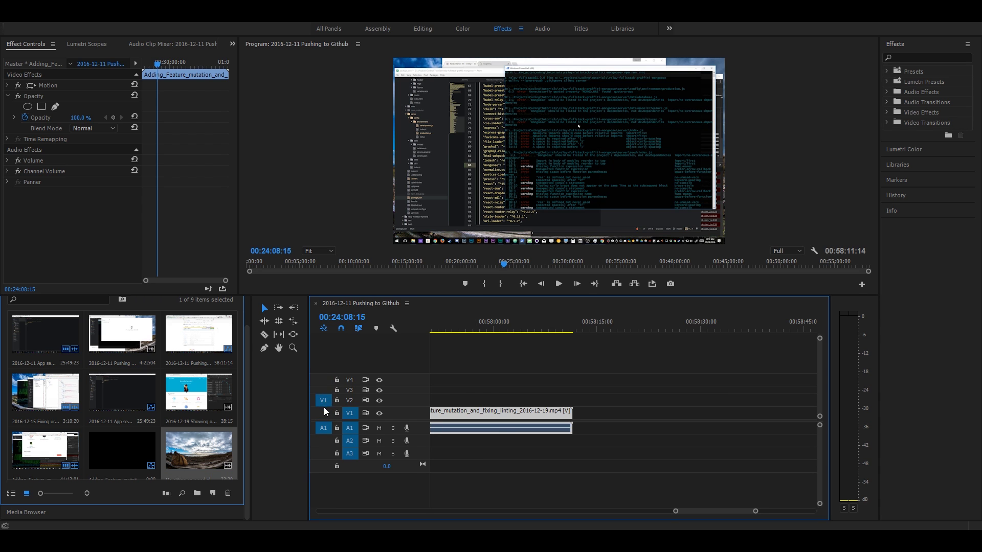
pyautogui.click(322, 415)
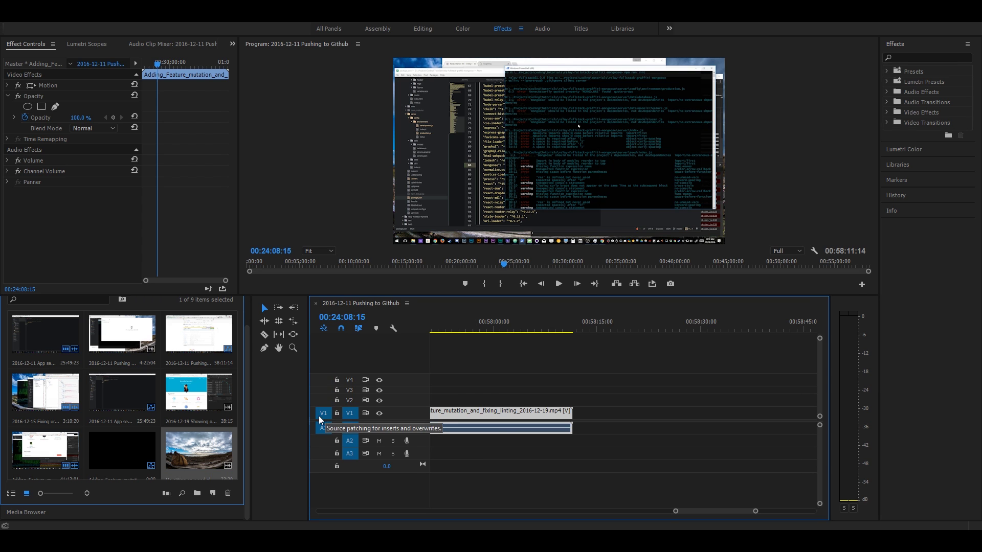
pyautogui.click(323, 415)
pyautogui.moveTo(213, 454); pyautogui.dragTo(579, 426)
pyautogui.click(325, 414)
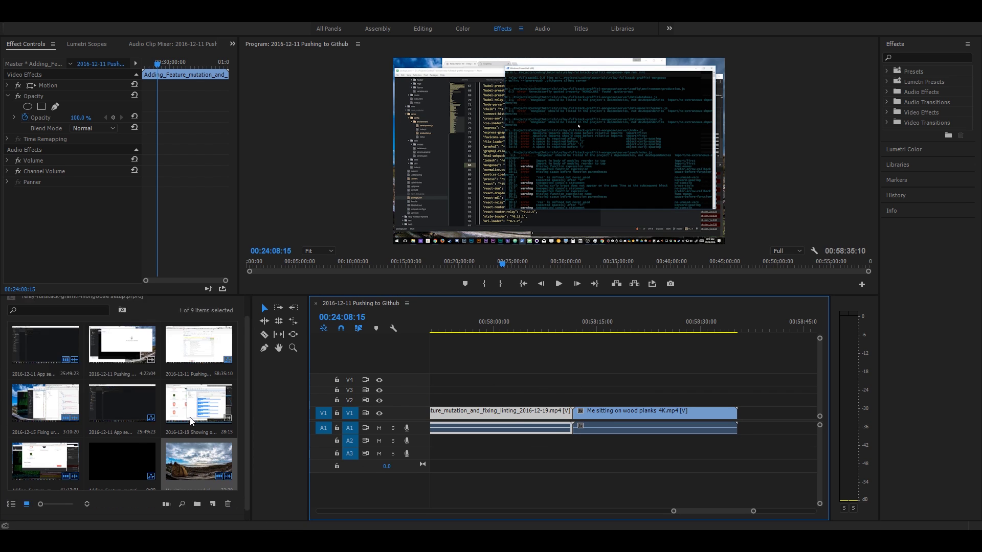
pyautogui.click(193, 381)
pyautogui.click(130, 393)
pyautogui.click(124, 455)
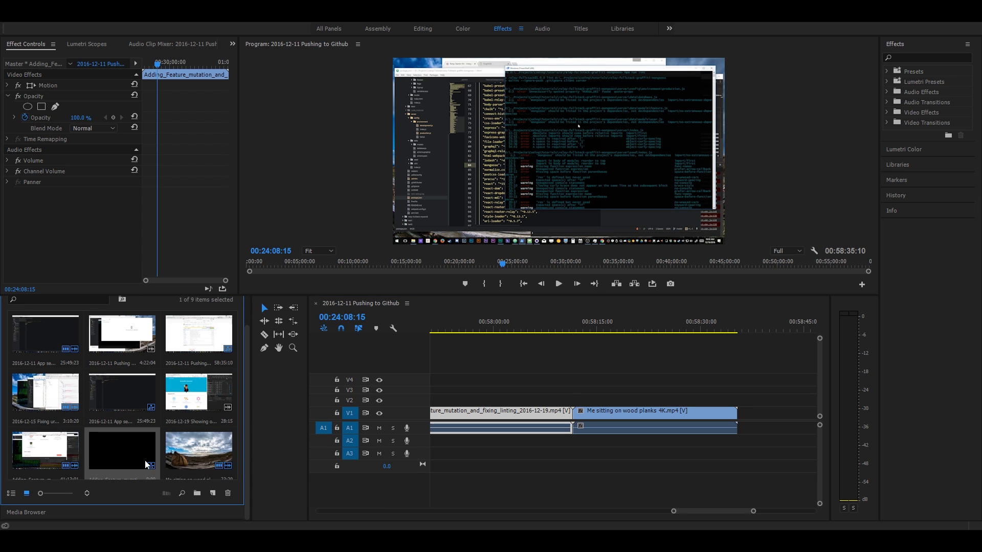
pyautogui.scroll(1, 105, 376)
pyautogui.click(60, 377)
pyautogui.click(108, 371)
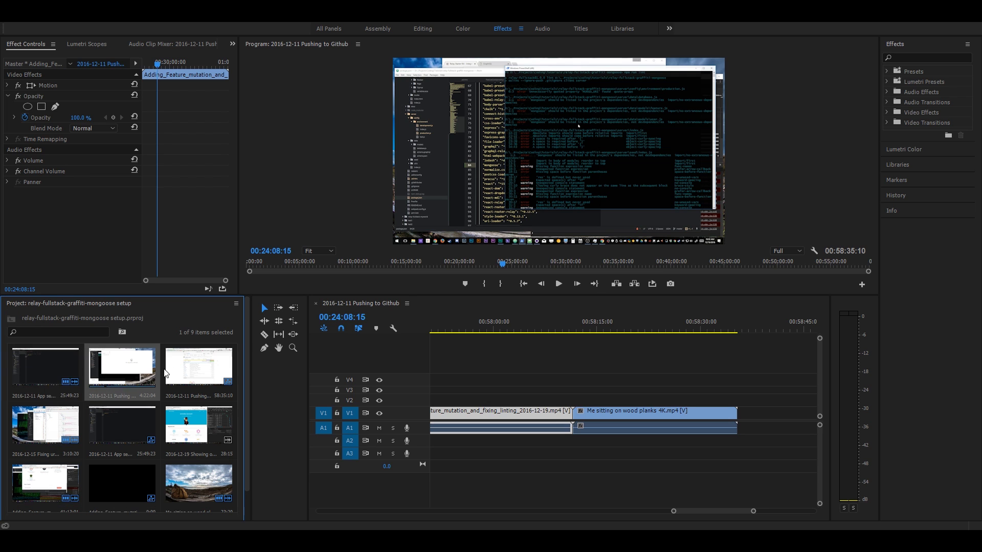
pyautogui.click(171, 367)
pyautogui.click(198, 419)
pyautogui.press('Left')
pyautogui.press('Left')
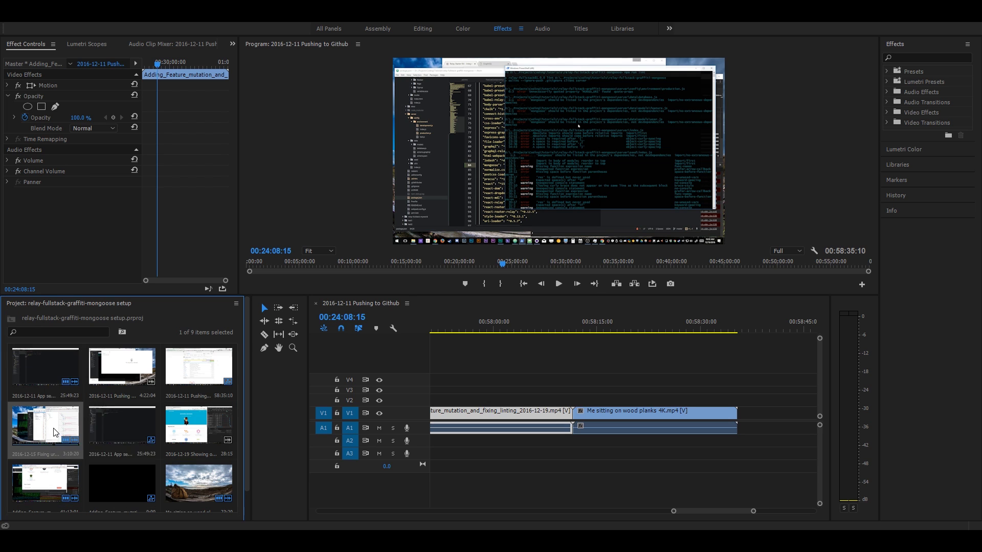
pyautogui.scroll(-1, 133, 441)
pyautogui.click(138, 443)
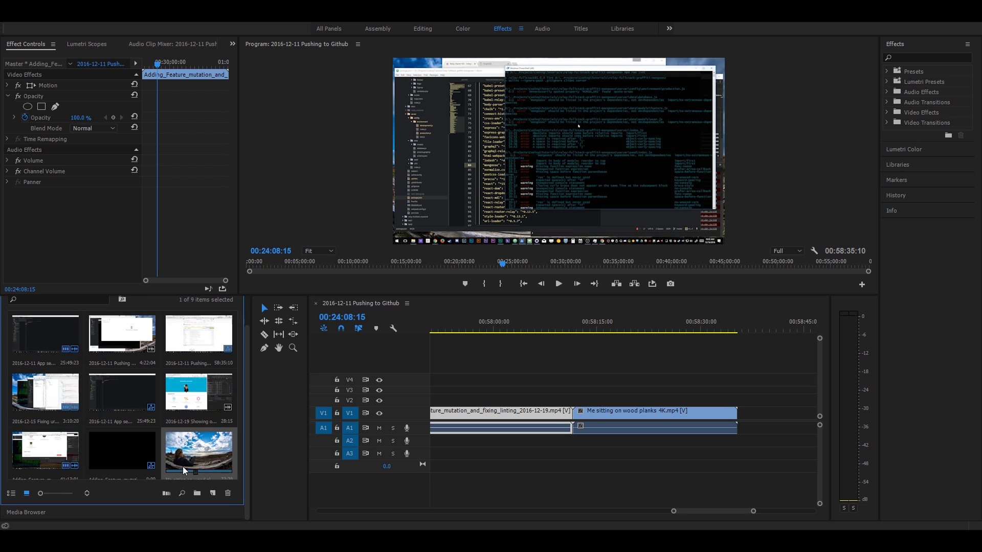
pyautogui.moveTo(195, 451); pyautogui.dragTo(676, 400)
pyautogui.click(677, 400)
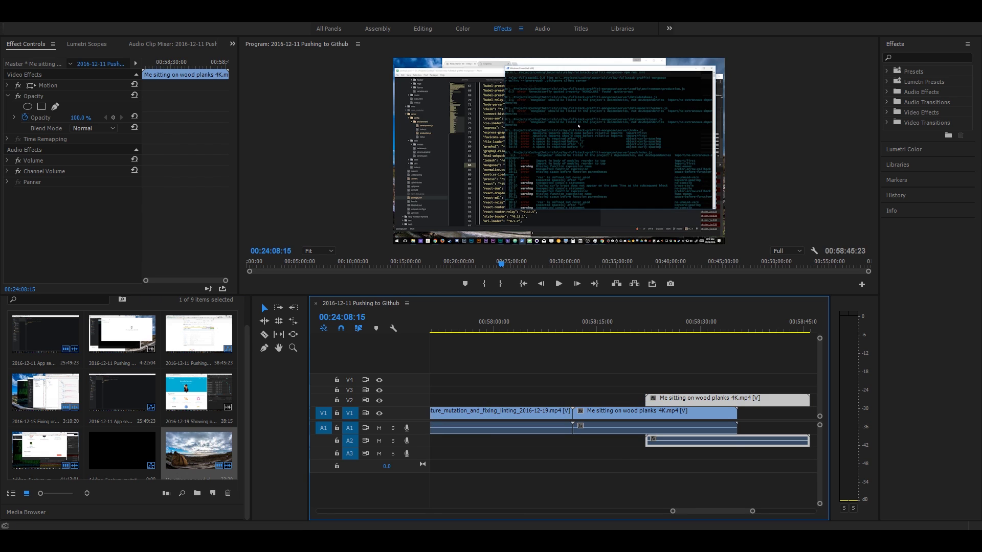
pyautogui.press('Delete')
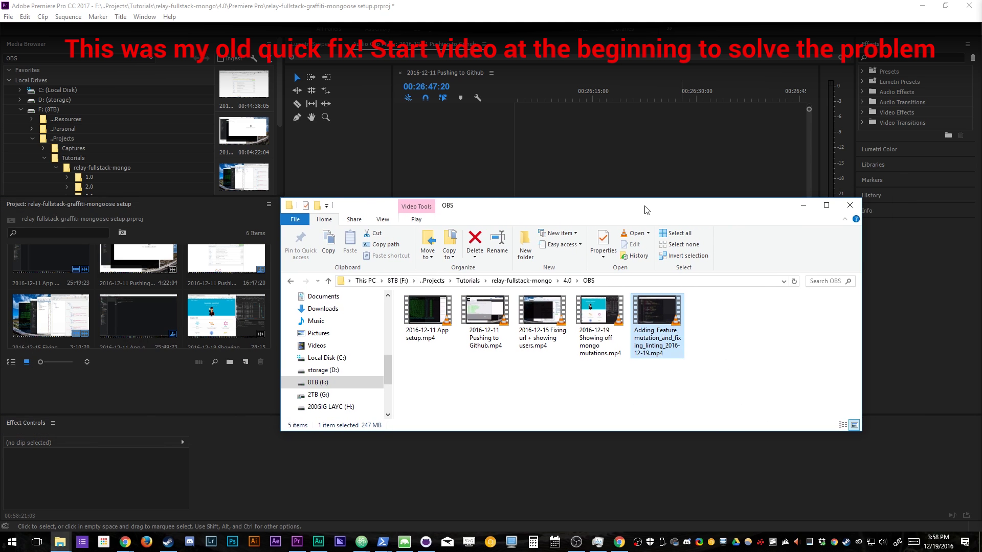
# Play Adding_Feature_mutation_and_fixing_linting_2016-12-19.mp4 in VLC and pause it at 07:12.
pyautogui.moveTo(644, 210); pyautogui.dragTo(595, 352)
pyautogui.moveTo(598, 435); pyautogui.dragTo(573, 483)
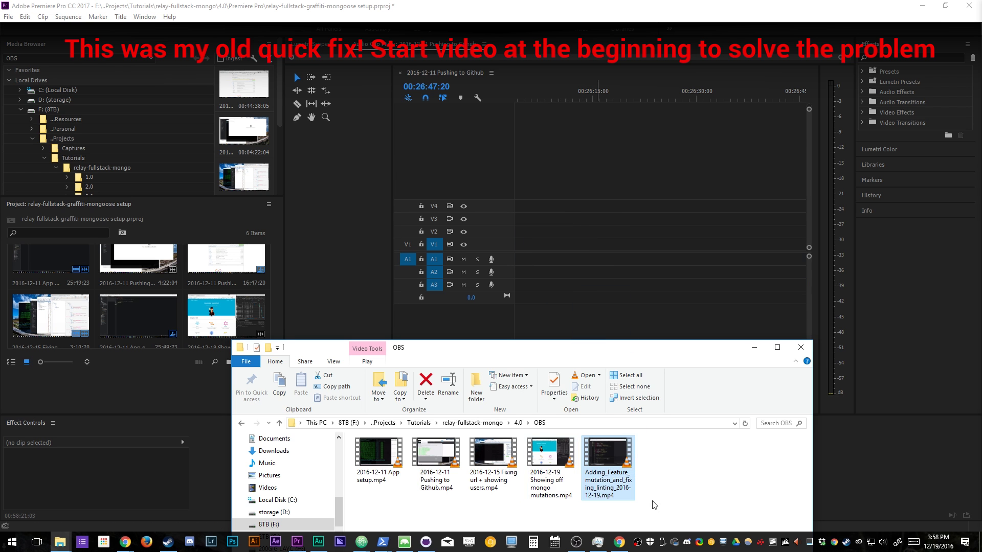
pyautogui.doubleClick(612, 464)
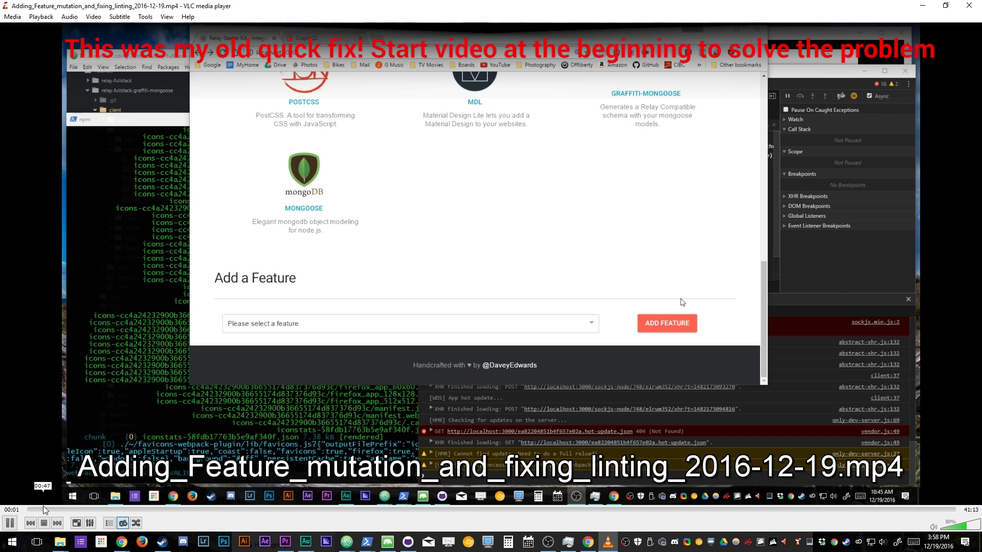
pyautogui.click(189, 509)
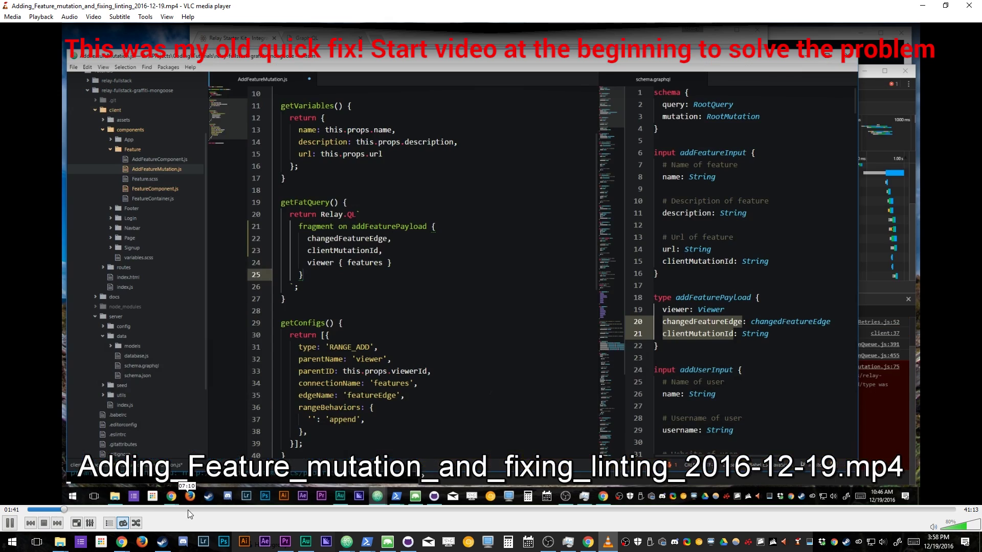
pyautogui.press('space')
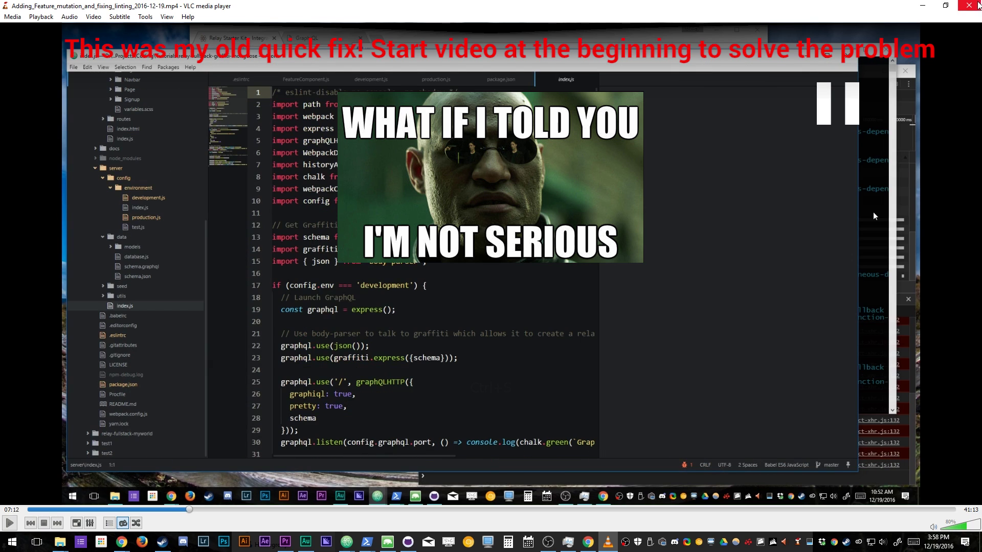
# Close VLC and drag the Adding_Feature mp4 from Explorer into the Project panel.
pyautogui.click(974, 6)
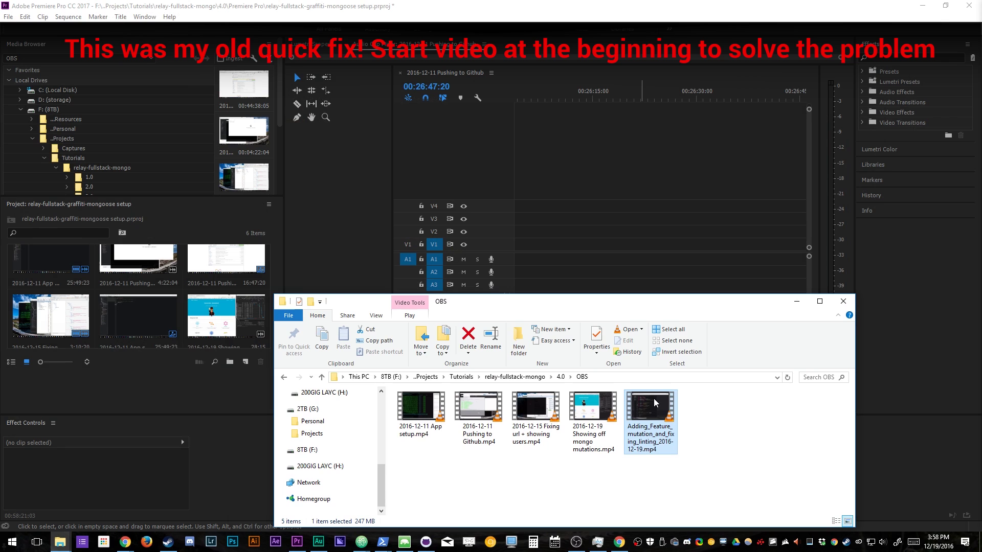
pyautogui.moveTo(655, 404); pyautogui.dragTo(266, 337)
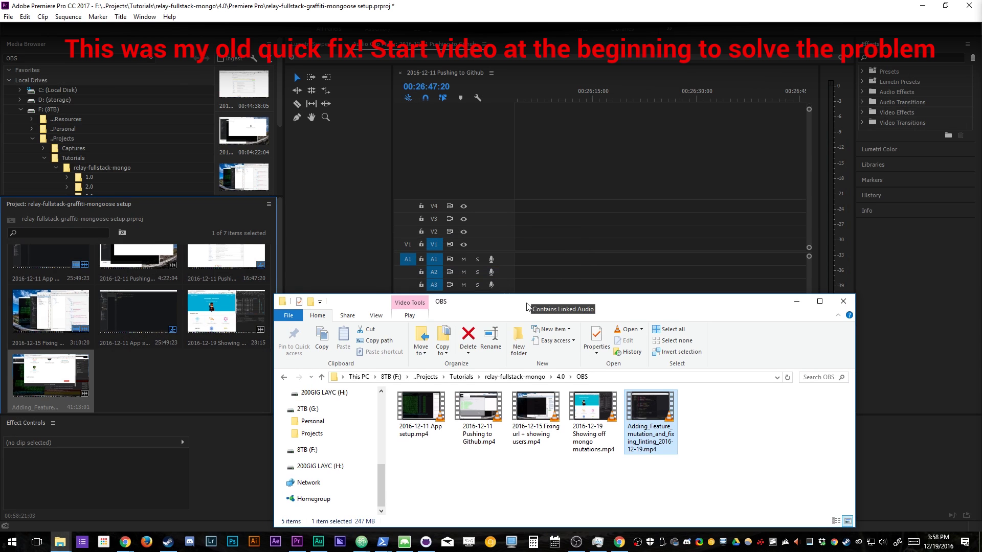
pyautogui.click(799, 303)
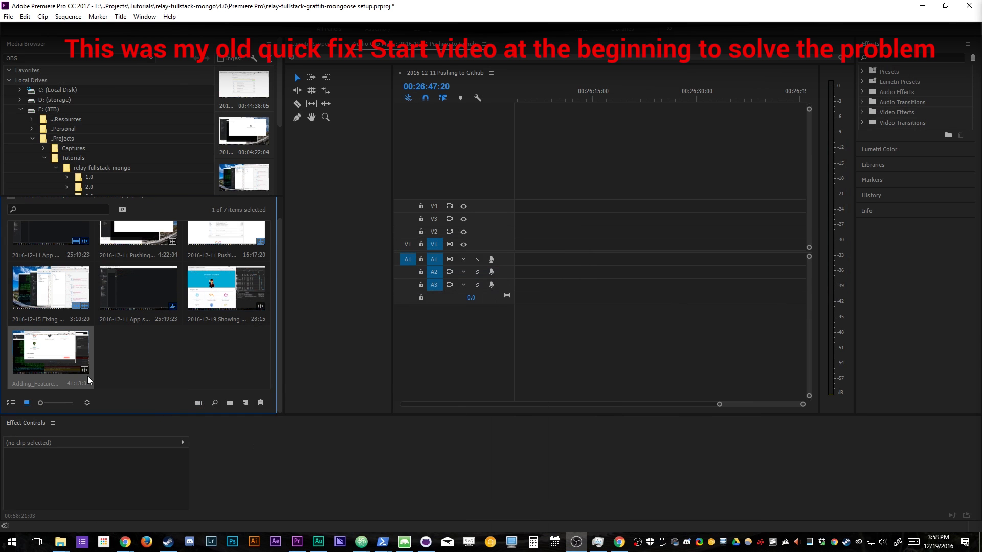
pyautogui.moveTo(540, 251); pyautogui.dragTo(531, 229)
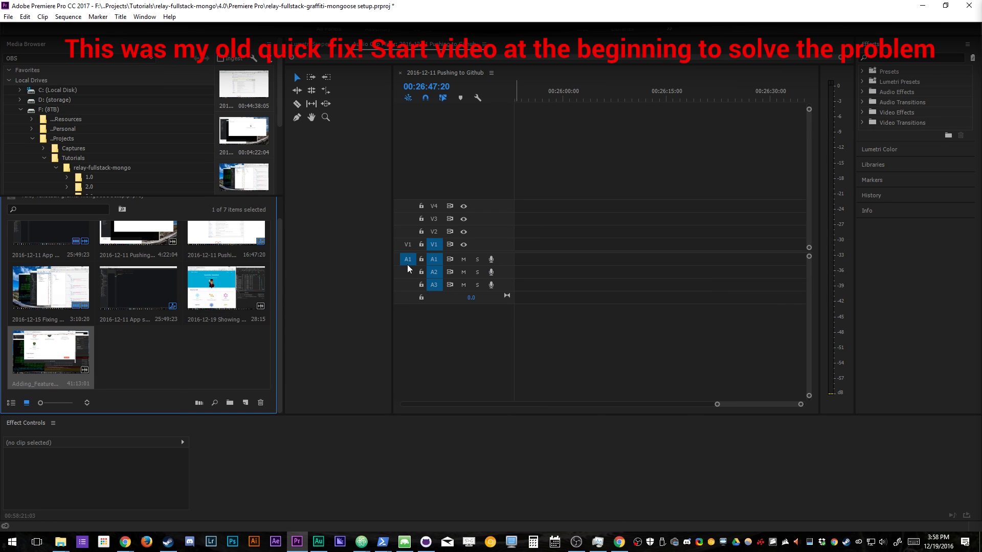
# Make a new sequence from the Adding_Feature recording and select its V1 video and A1 audio.
pyautogui.rightClick(58, 352)
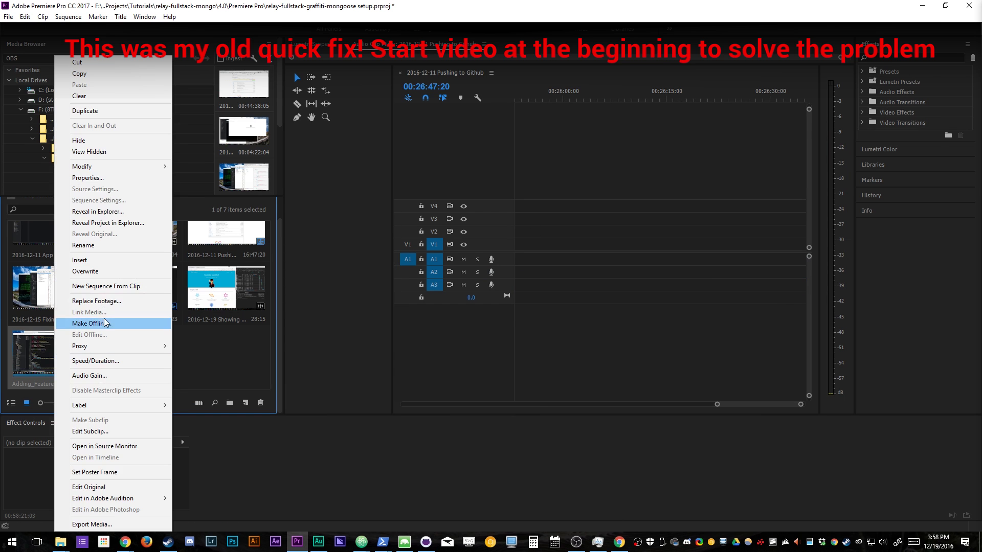
pyautogui.click(113, 290)
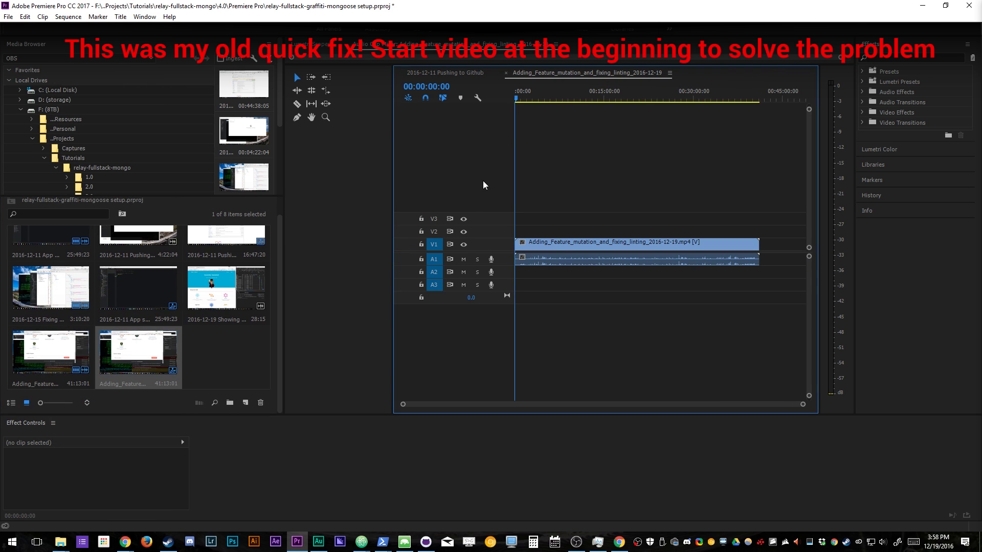
pyautogui.click(597, 247)
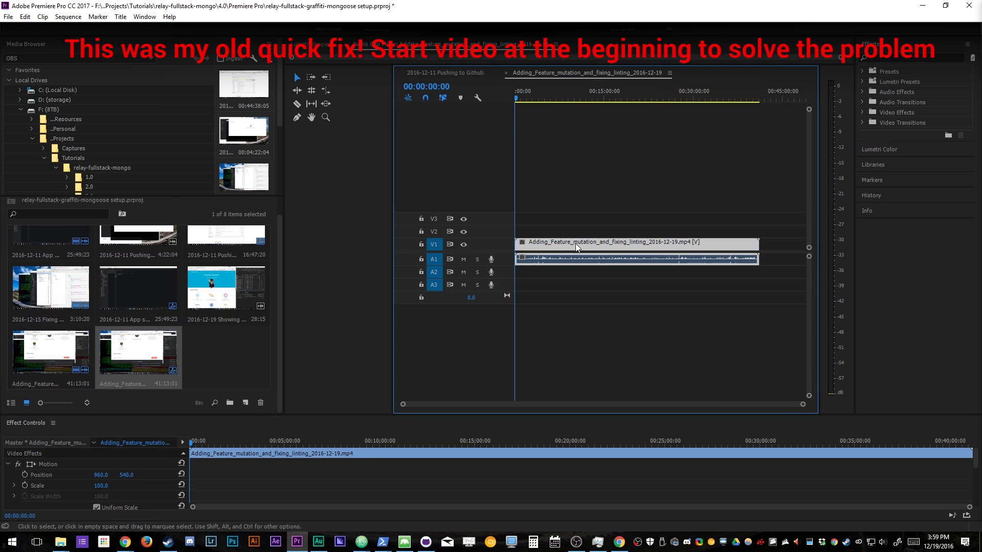
pyautogui.click(440, 76)
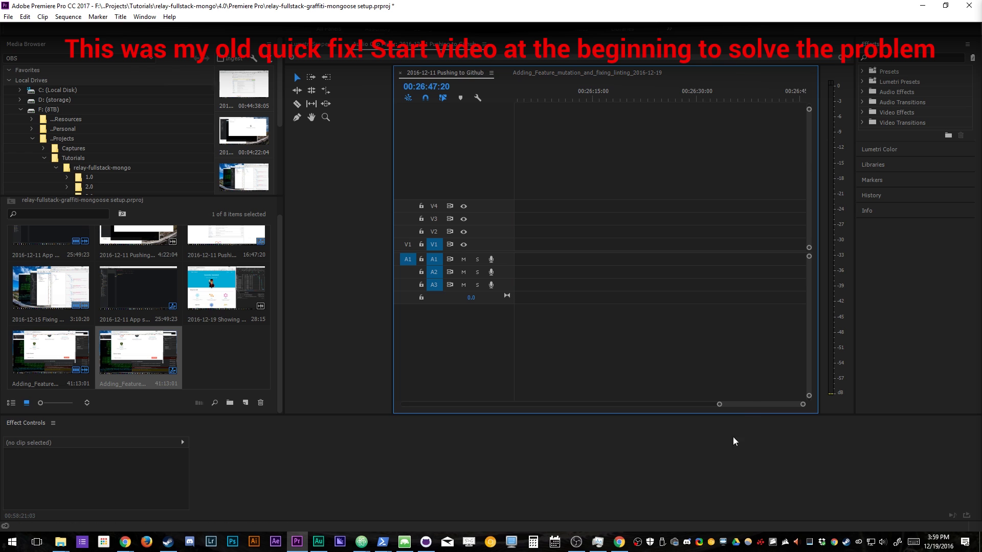
pyautogui.moveTo(743, 406); pyautogui.dragTo(621, 404)
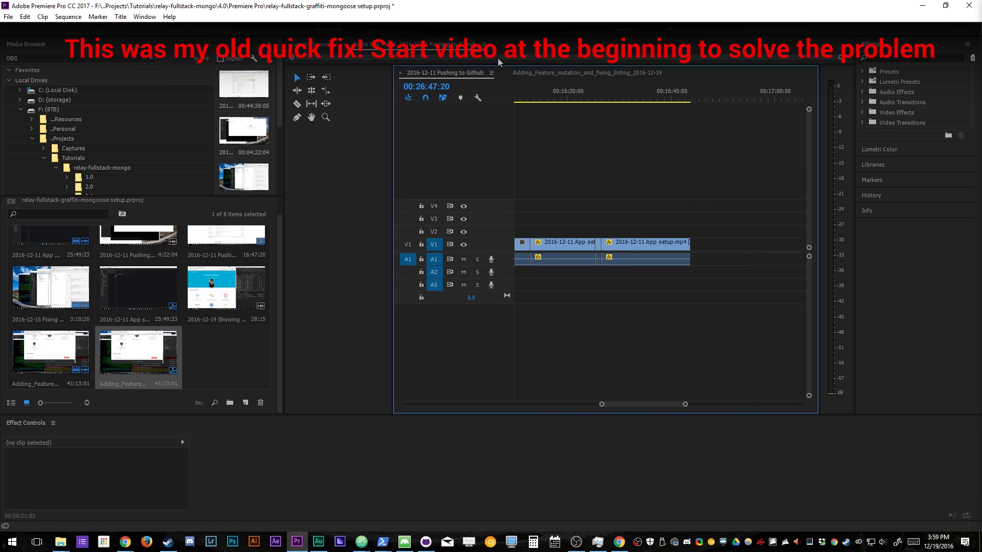
pyautogui.click(545, 72)
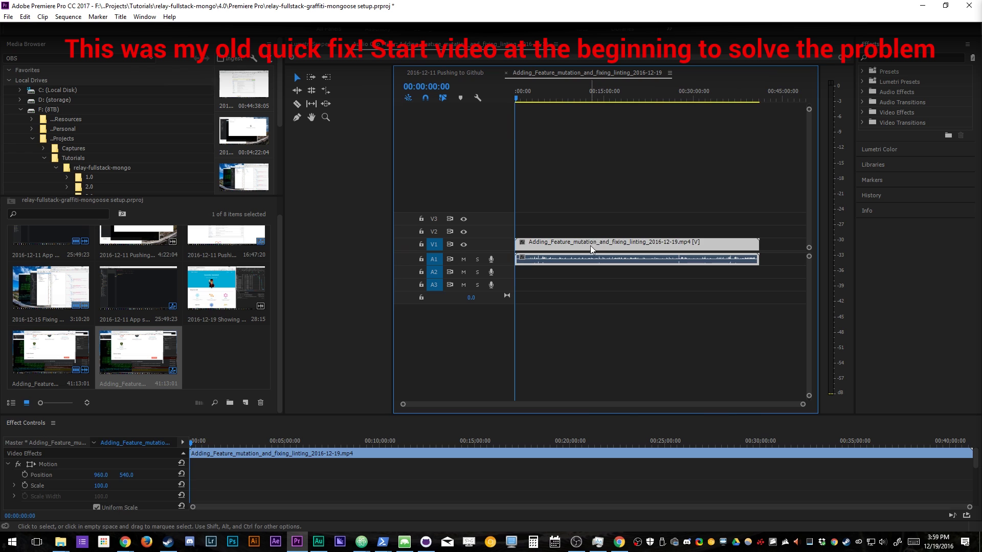
pyautogui.moveTo(631, 303); pyautogui.dragTo(564, 258)
# Copy the Adding_Feature clip and paste it into the Pushing to Github sequence near 00:57:11.
pyautogui.hotkey('ctrl', 'c')
pyautogui.click(444, 72)
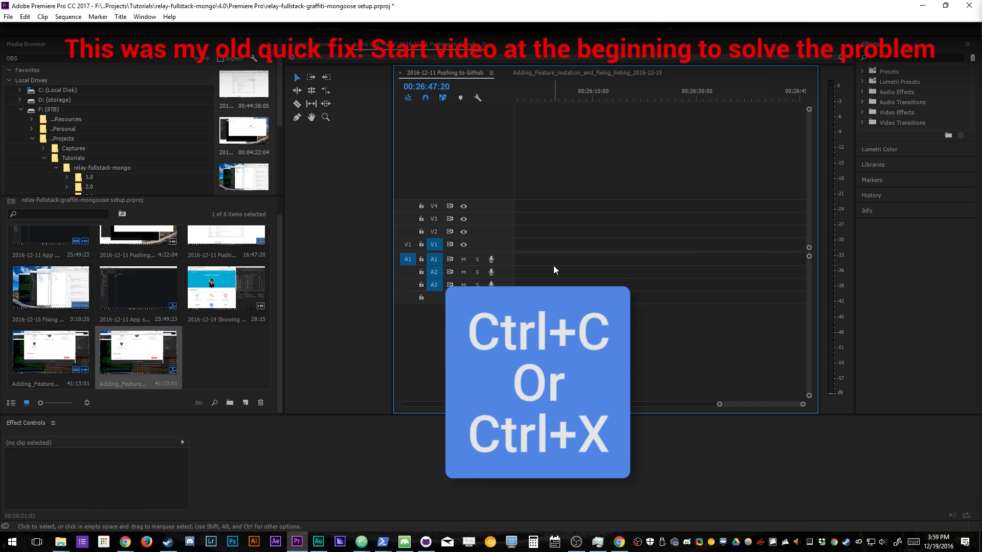
pyautogui.moveTo(745, 404); pyautogui.dragTo(637, 407)
pyautogui.click(661, 91)
pyautogui.hotkey('ctrl', 'v')
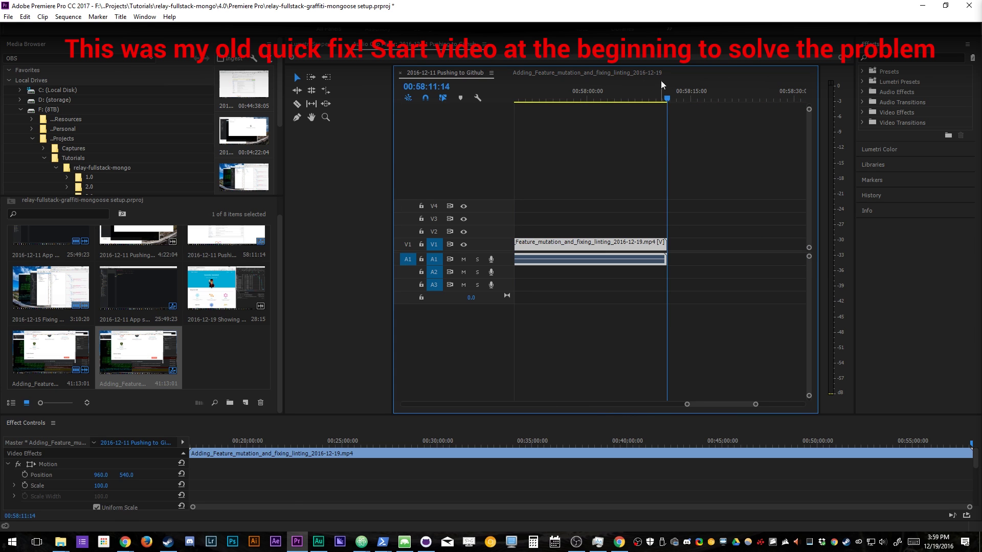
# Play back the pasted clip from its start, briefly maximizing the preview panel.
pyautogui.moveTo(666, 100); pyautogui.dragTo(532, 121)
pyautogui.moveTo(981, 53); pyautogui.dragTo(443, 53)
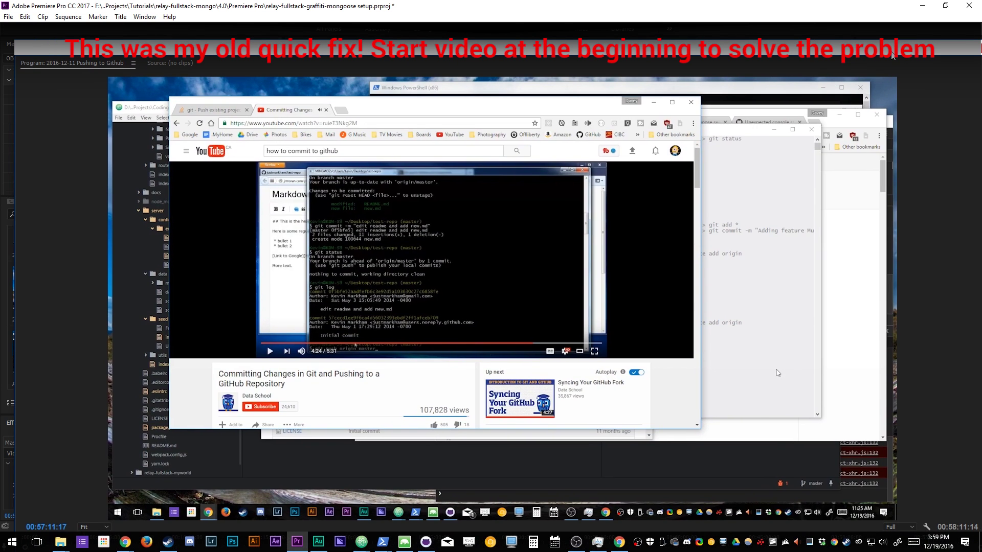
pyautogui.moveTo(890, 51); pyautogui.dragTo(981, 42)
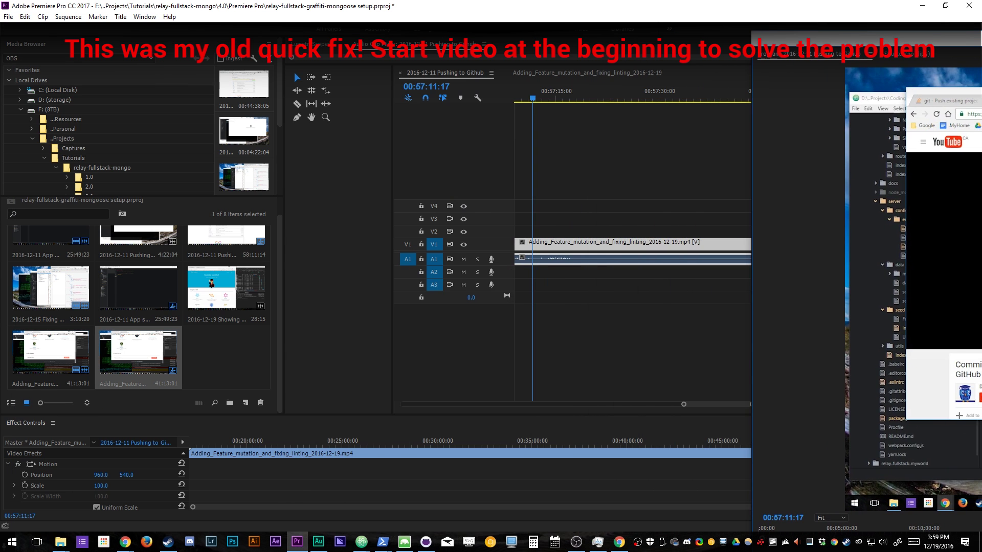
pyautogui.click(532, 99)
pyautogui.press('space')
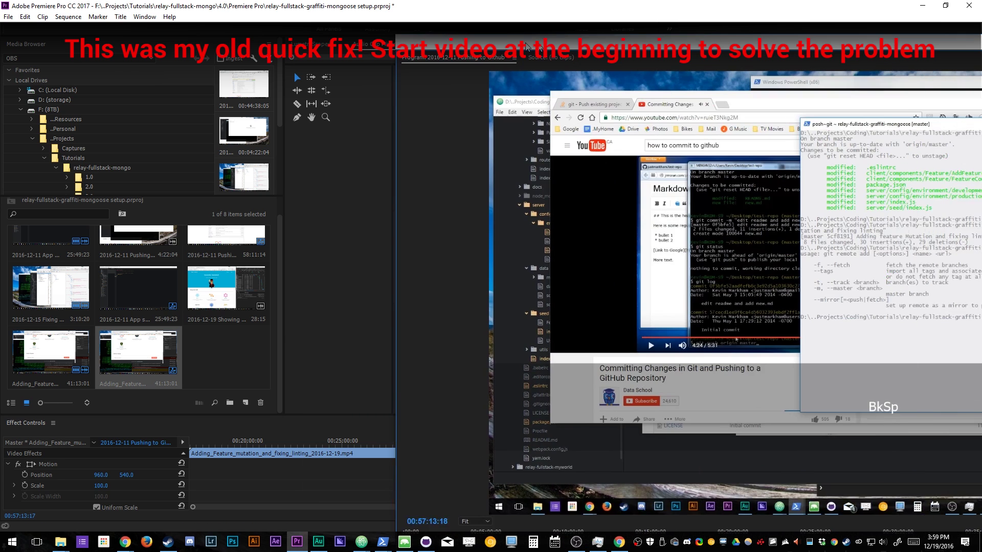
pyautogui.press('`')
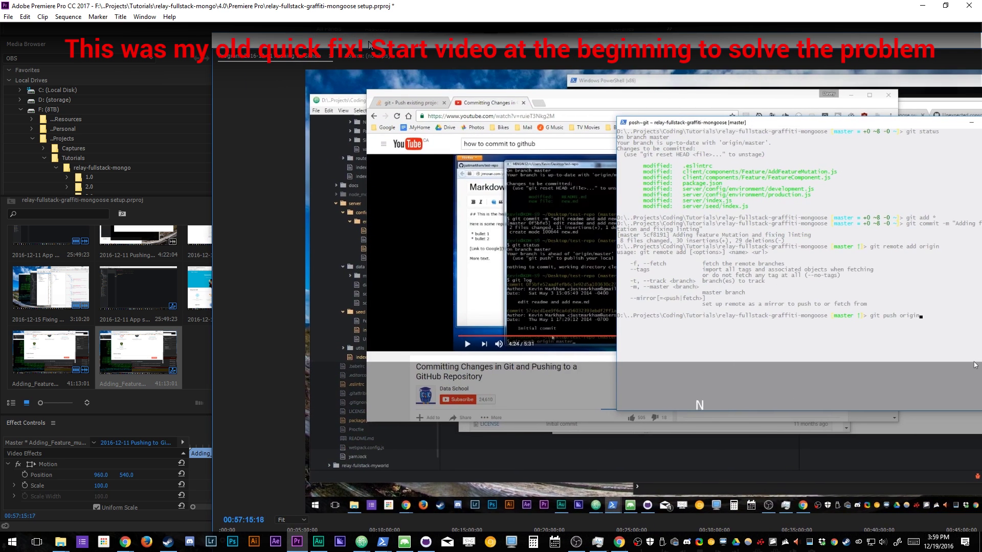
pyautogui.press('`')
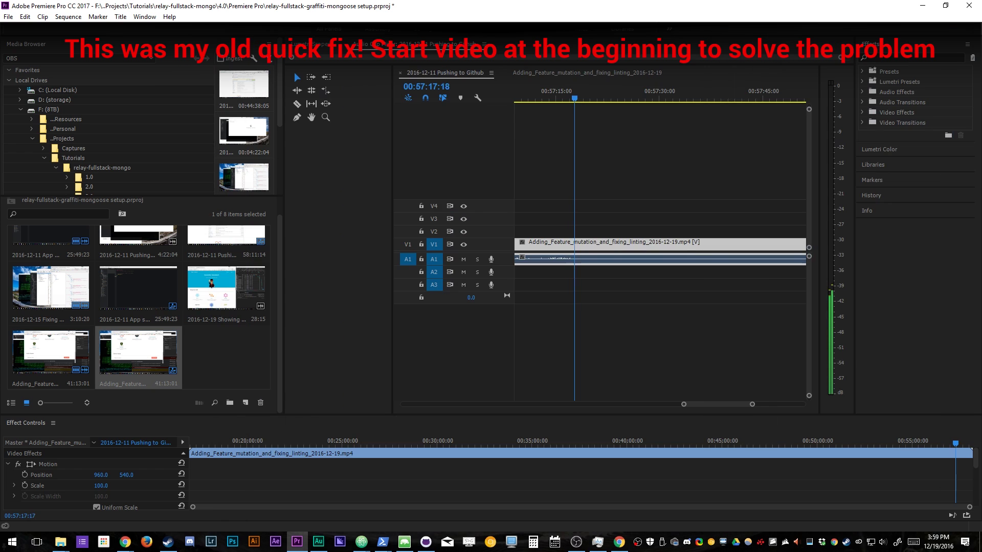
# Delete the recording clip from the Adding_Feature sequence.
pyautogui.click(634, 125)
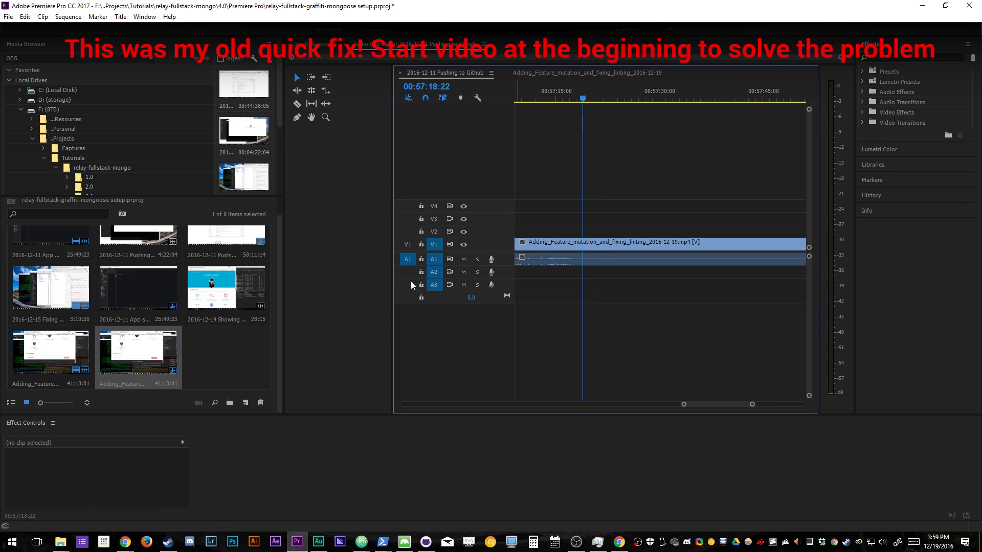
pyautogui.click(549, 74)
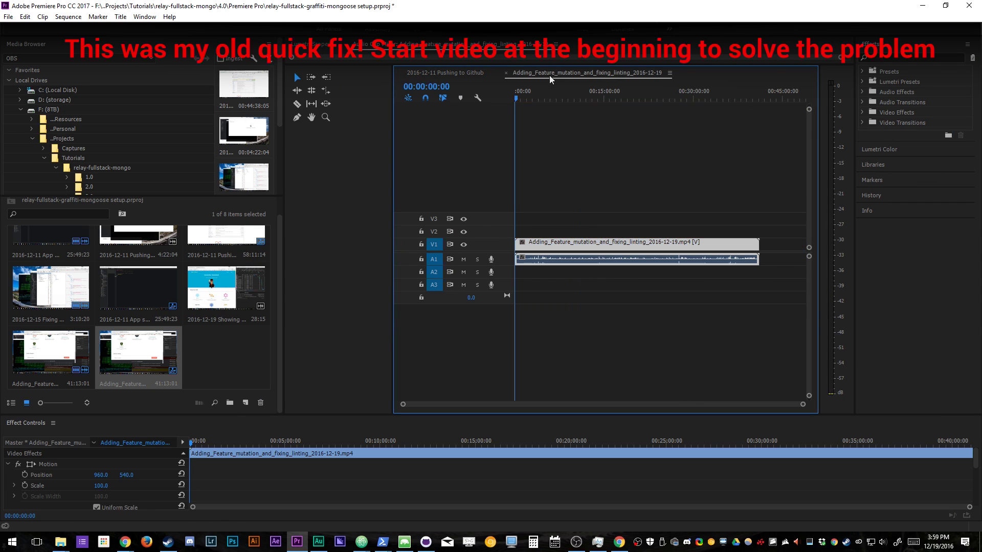
pyautogui.rightClick(549, 76)
pyautogui.click(580, 220)
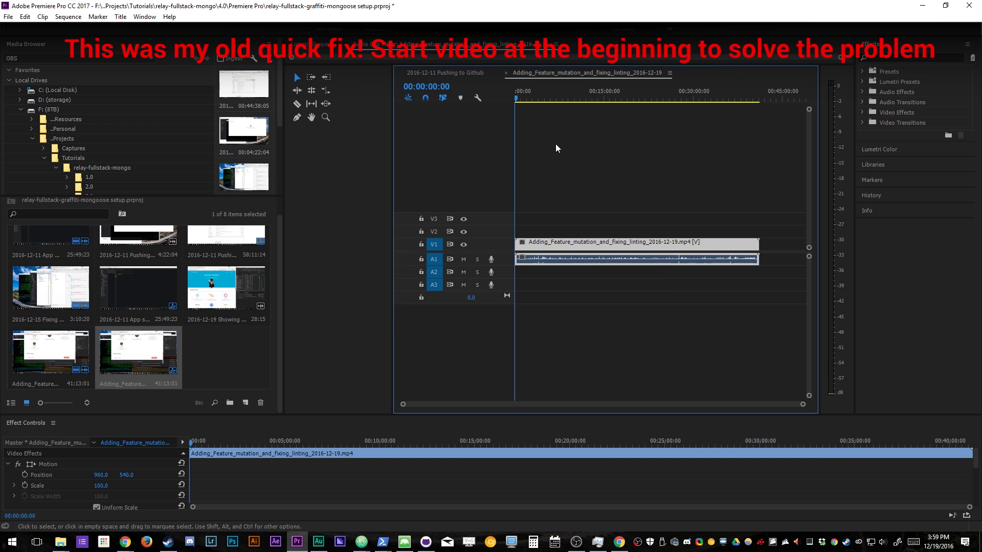
pyautogui.press('Delete')
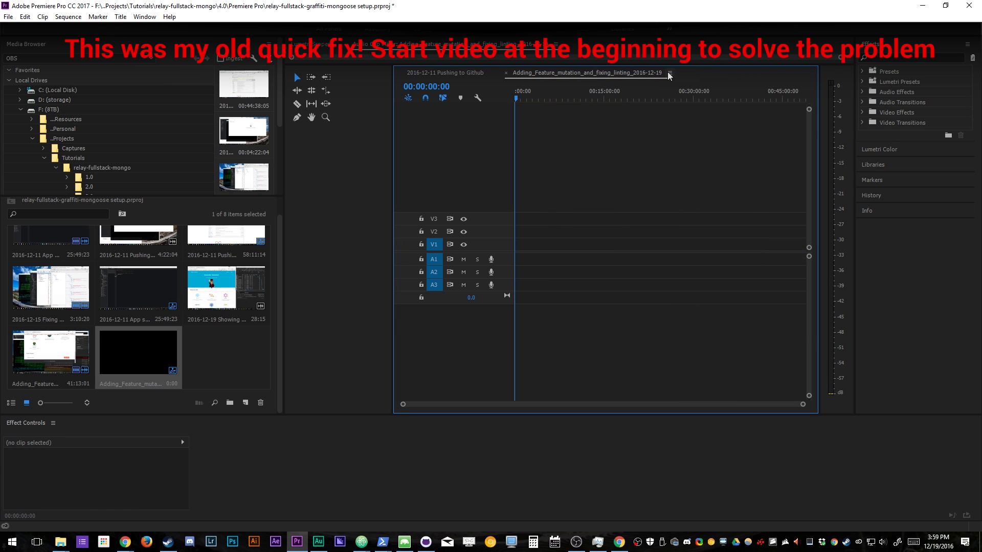
# Close the Adding_Feature sequence's timeline panel.
pyautogui.click(670, 73)
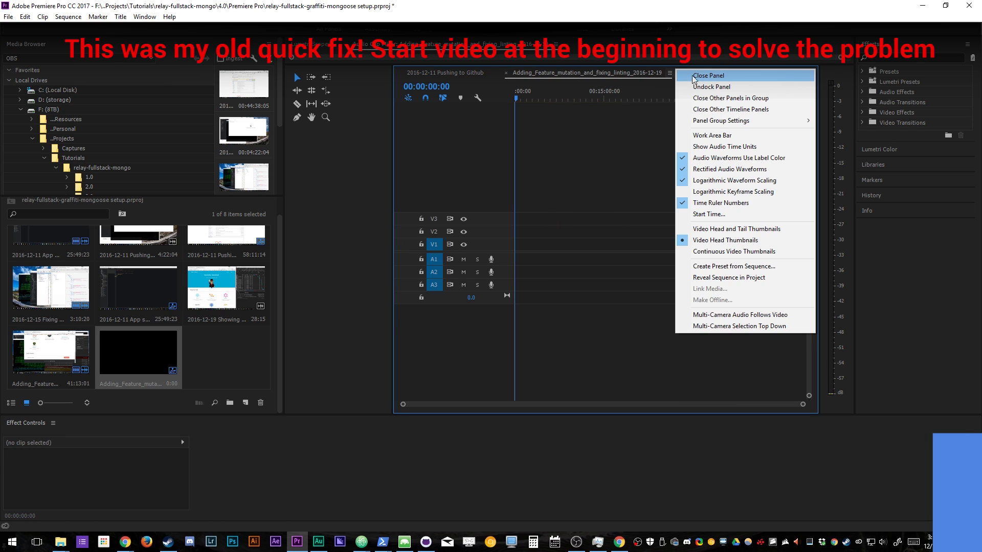
pyautogui.click(645, 76)
pyautogui.rightClick(643, 75)
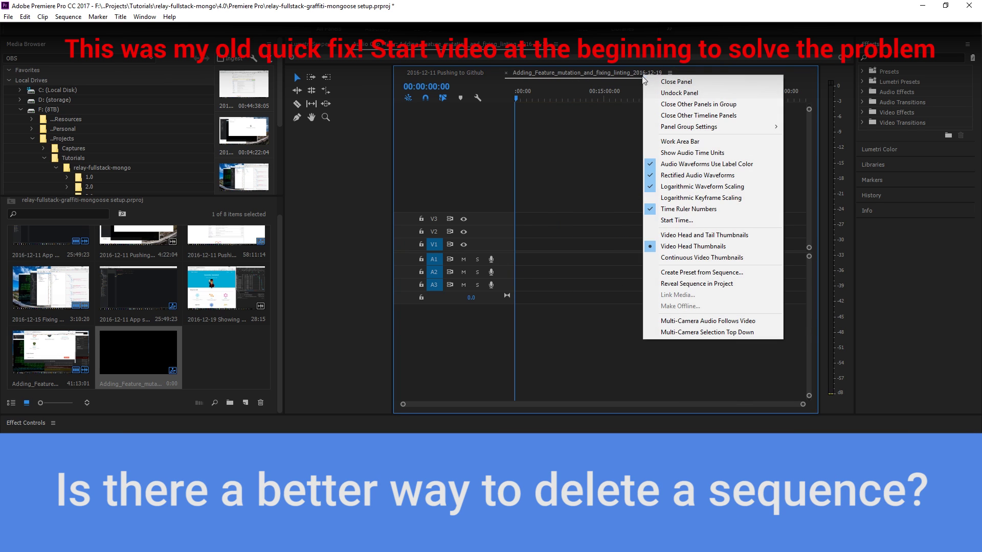
pyautogui.click(677, 82)
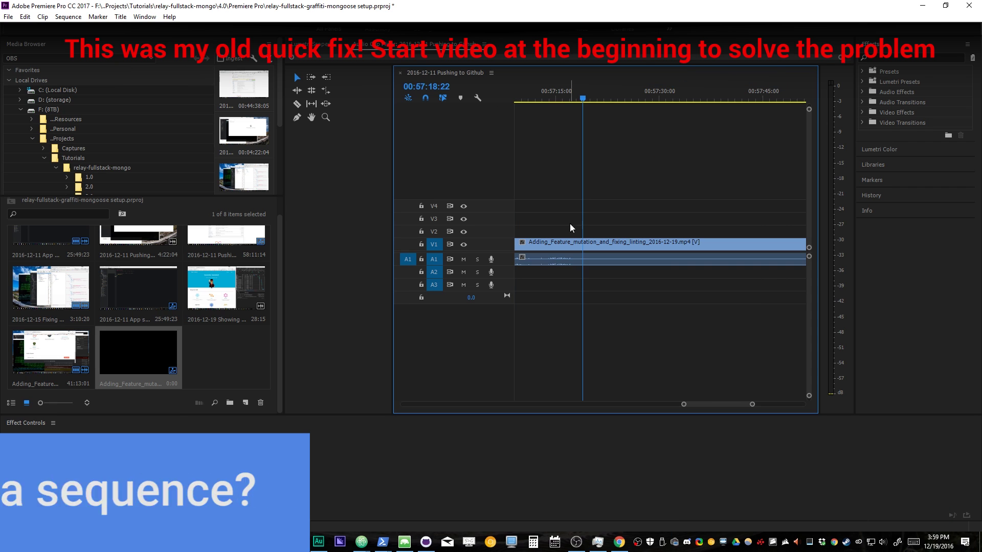
pyautogui.moveTo(595, 97); pyautogui.dragTo(527, 152)
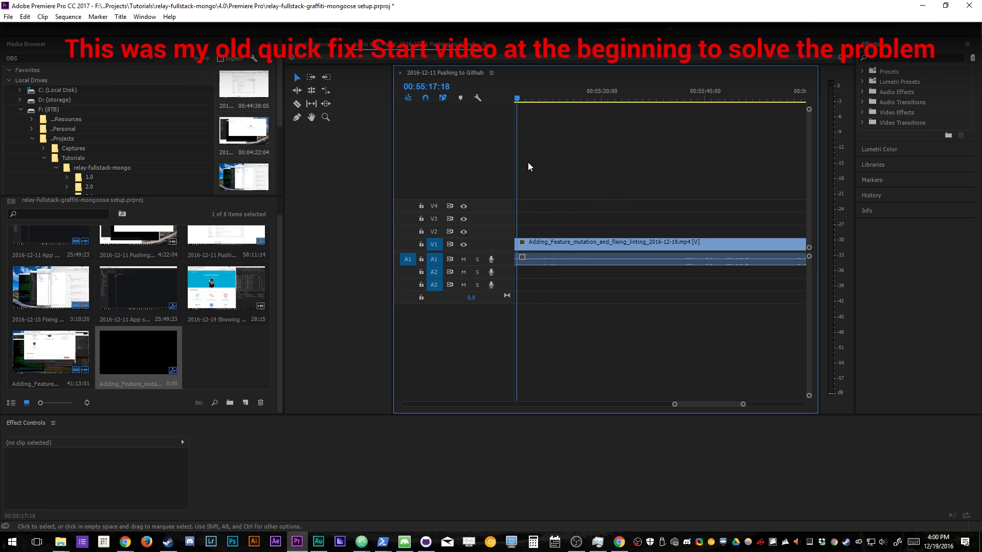
pyautogui.moveTo(520, 103); pyautogui.dragTo(547, 102)
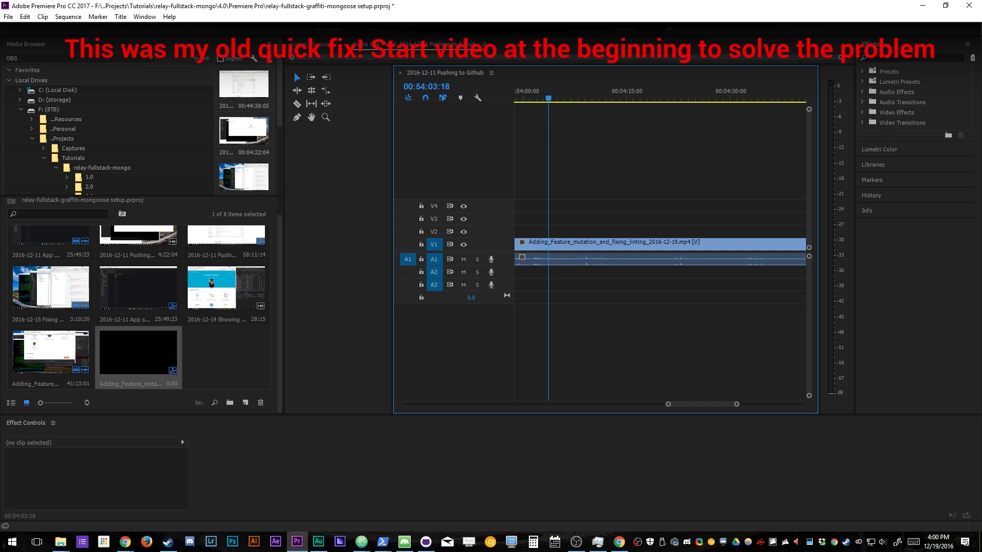
pyautogui.hotkey('alt', 'Tab')
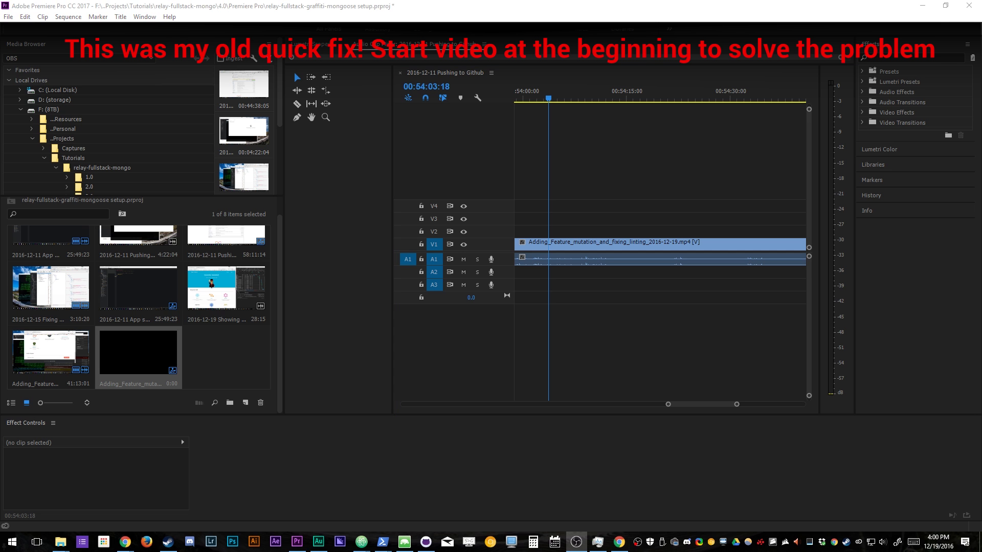